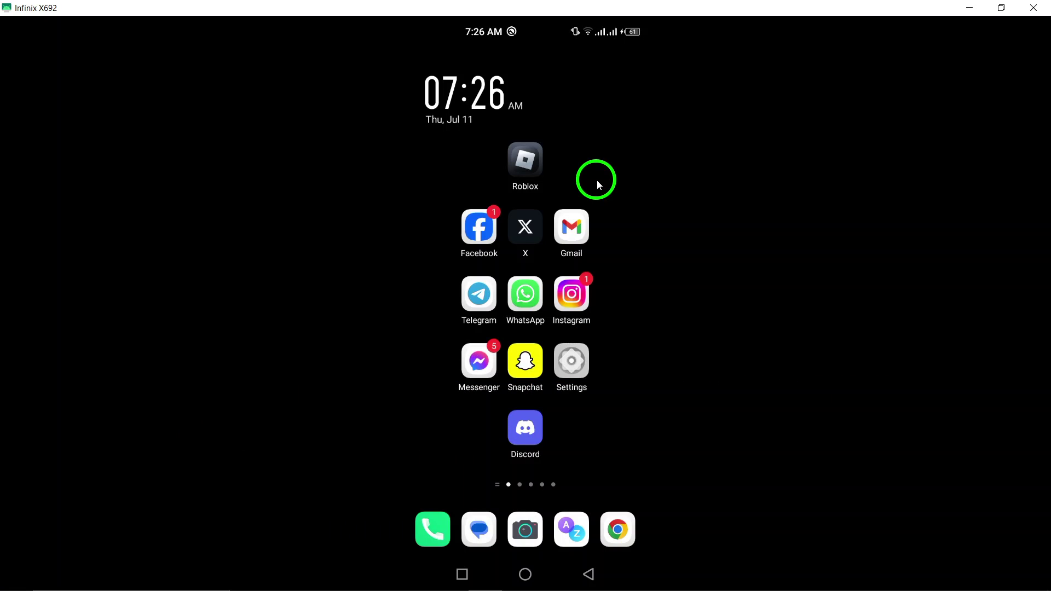
Launch X and open the profile side menu from the profile picture.
{"action": "left_click", "coordinate": [601, 170]}
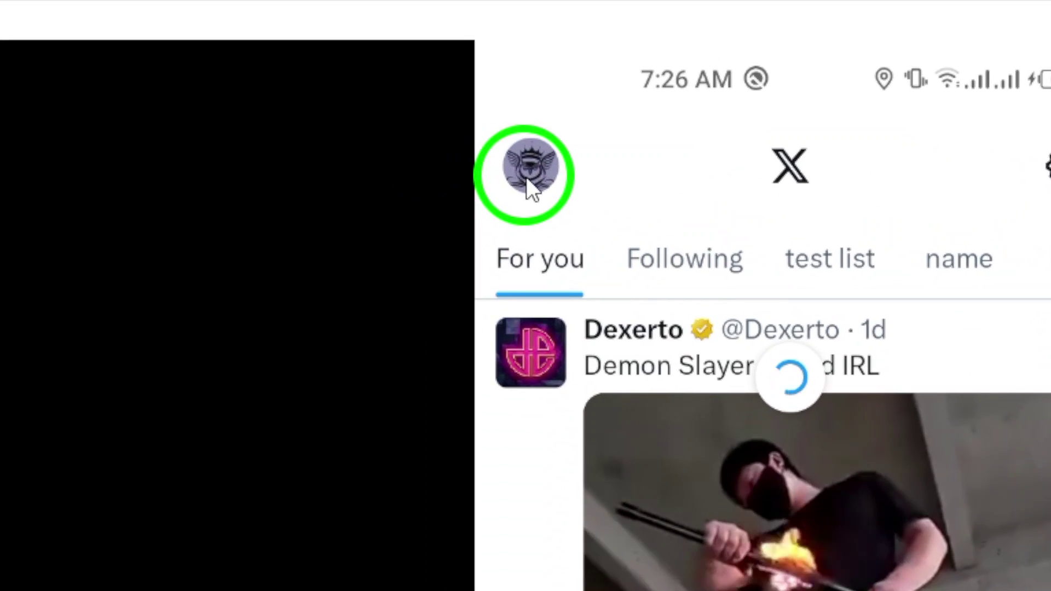
{"action": "left_click", "coordinate": [526, 177]}
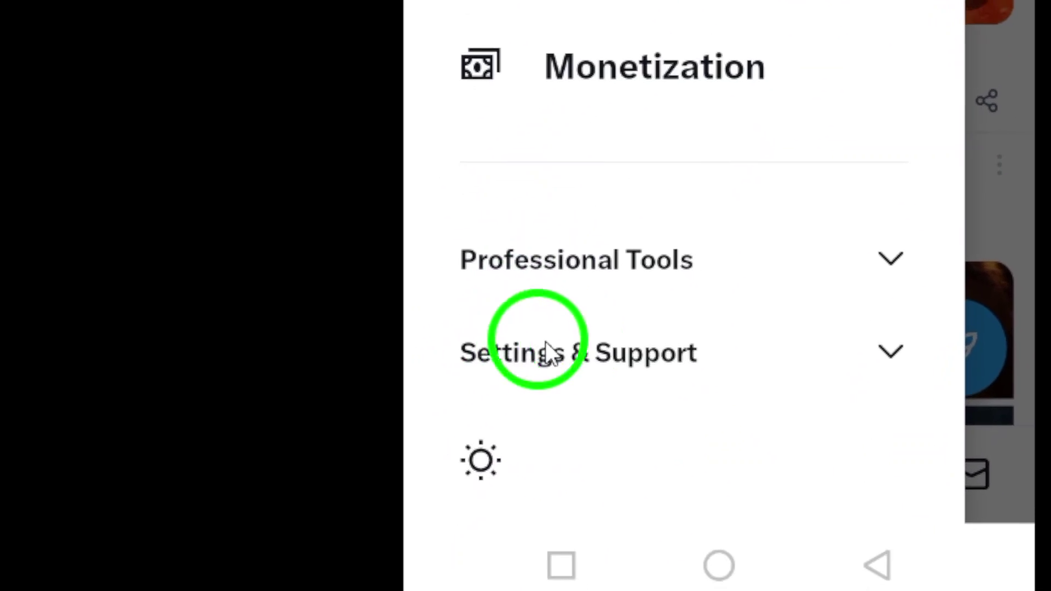
Go to Settings & Support, Settings and privacy, Notifications, then Preferences.
{"action": "left_click", "coordinate": [509, 399]}
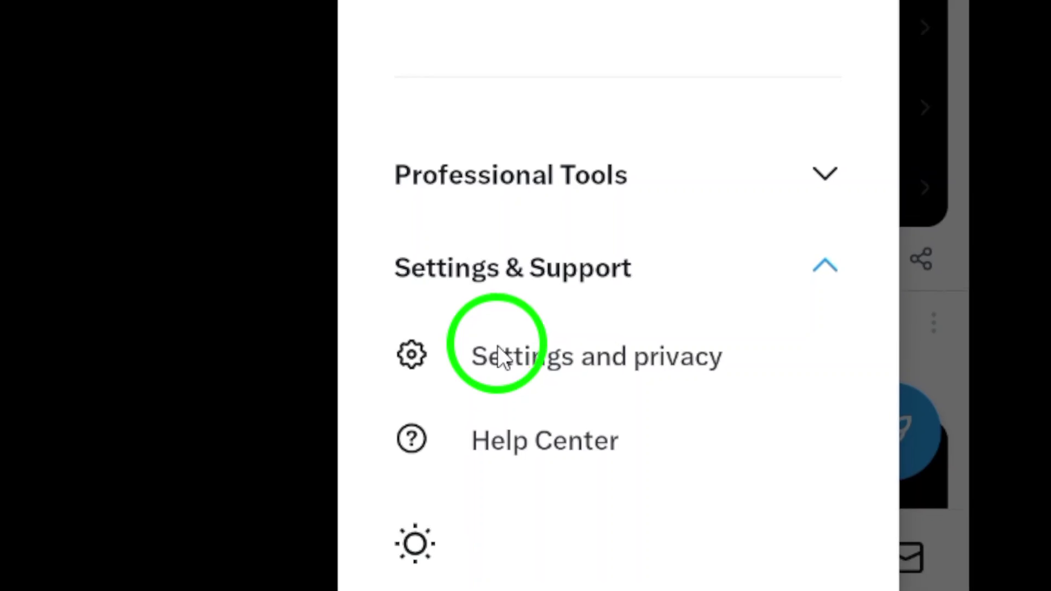
{"action": "left_click", "coordinate": [603, 319]}
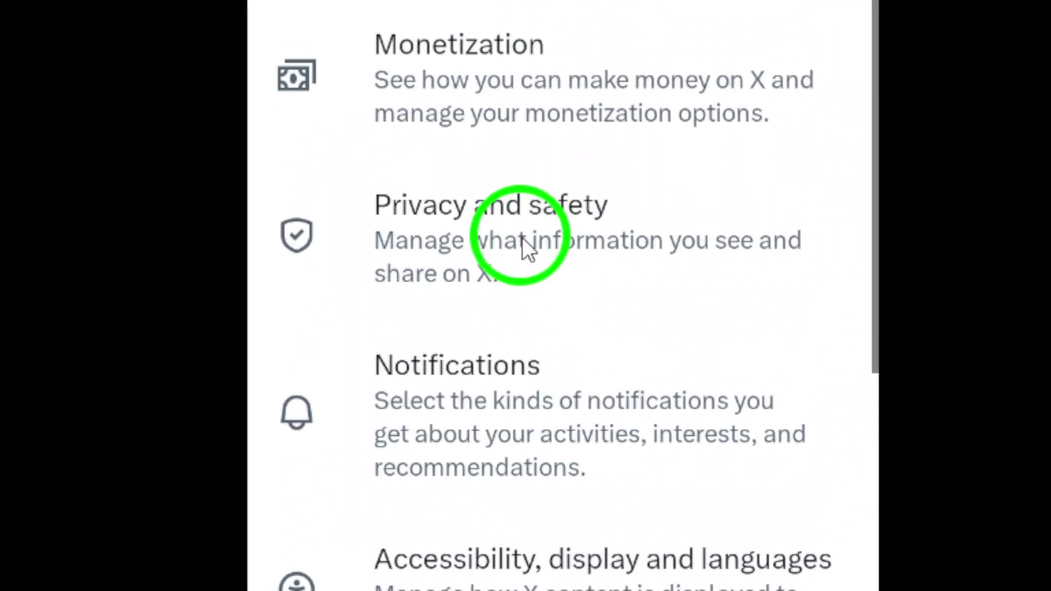
{"action": "left_click", "coordinate": [511, 258]}
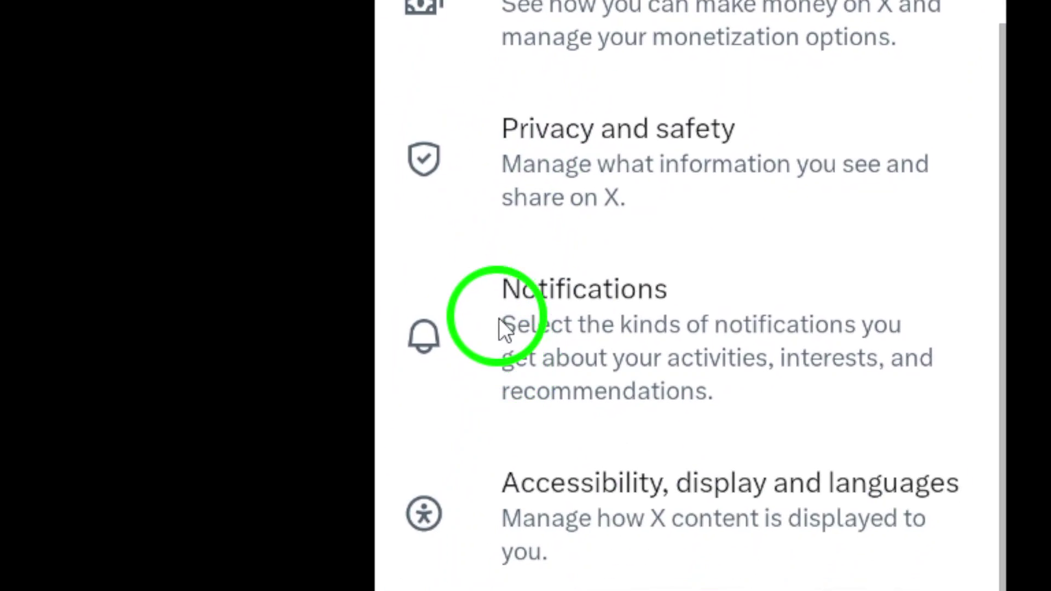
{"action": "left_click", "coordinate": [642, 291]}
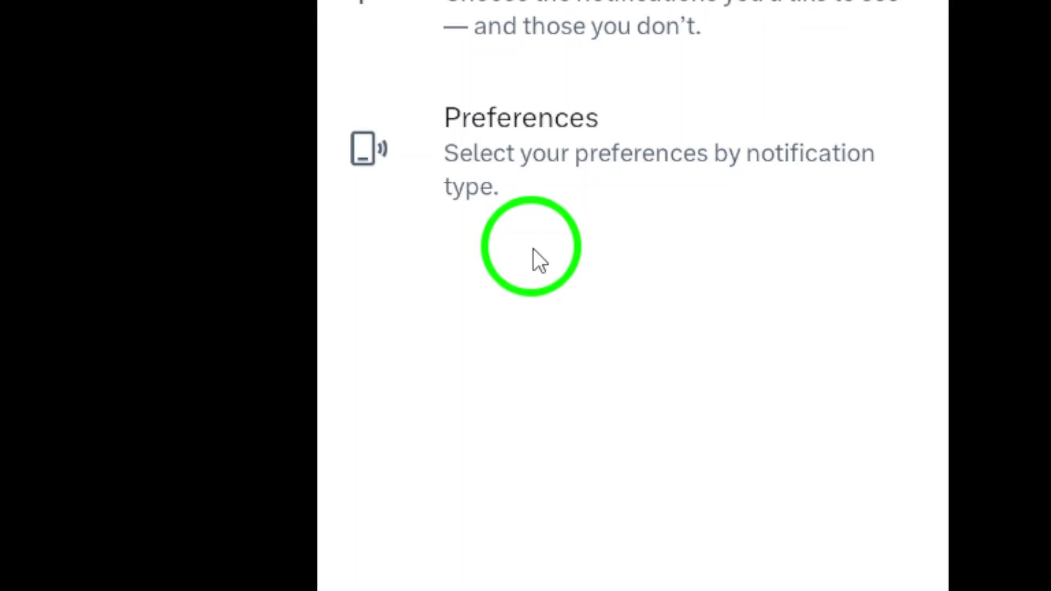
{"action": "left_click", "coordinate": [560, 297]}
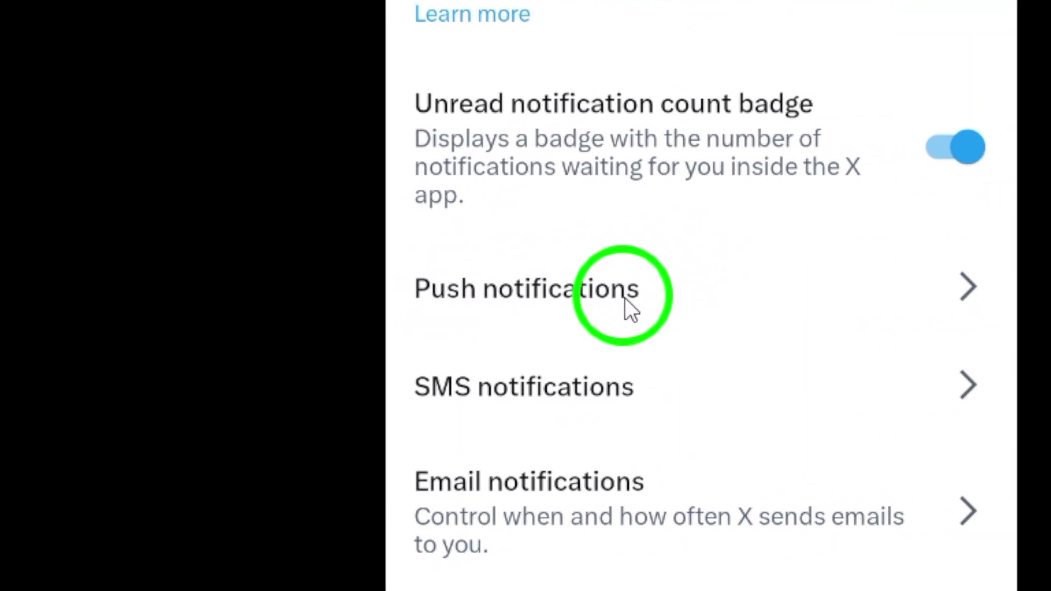
Open Push notifications and move down to the Direct Messages option.
{"action": "left_click", "coordinate": [625, 306]}
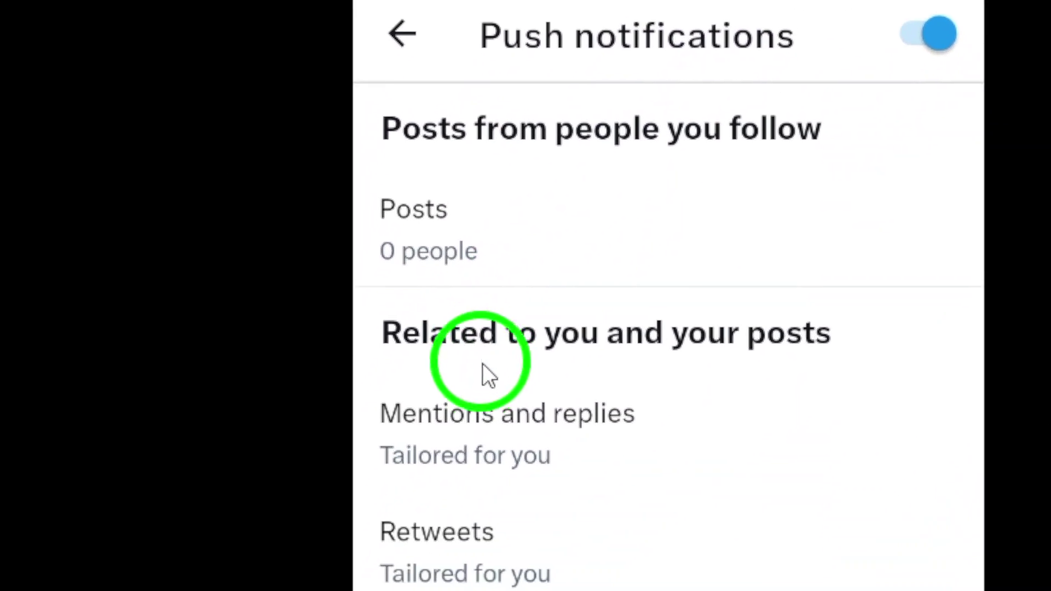
{"action": "scroll", "coordinate": [523, 361], "scroll_direction": "down", "scroll_amount": 2}
{"action": "scroll", "coordinate": [537, 434], "scroll_direction": "down", "scroll_amount": 5}
{"action": "scroll", "coordinate": [526, 439], "scroll_direction": "down", "scroll_amount": 3}
{"action": "left_click", "coordinate": [534, 259]}
{"action": "scroll", "coordinate": [534, 259], "scroll_direction": "down", "scroll_amount": 3}
{"action": "scroll", "coordinate": [486, 364], "scroll_direction": "down", "scroll_amount": 1}
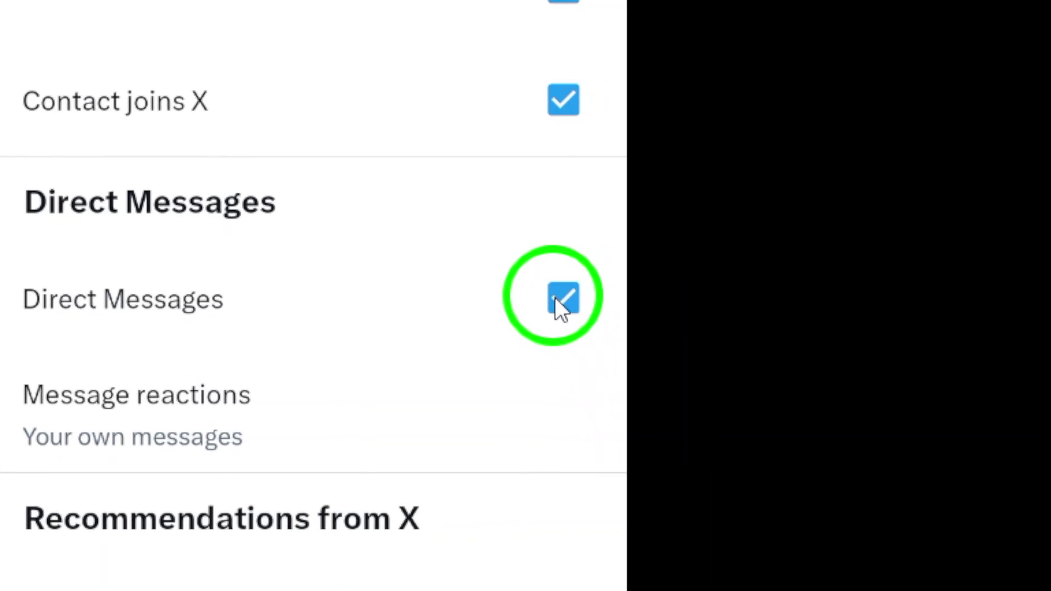
Uncheck the Direct Messages checkbox under Push notifications.
{"action": "left_click", "coordinate": [552, 298]}
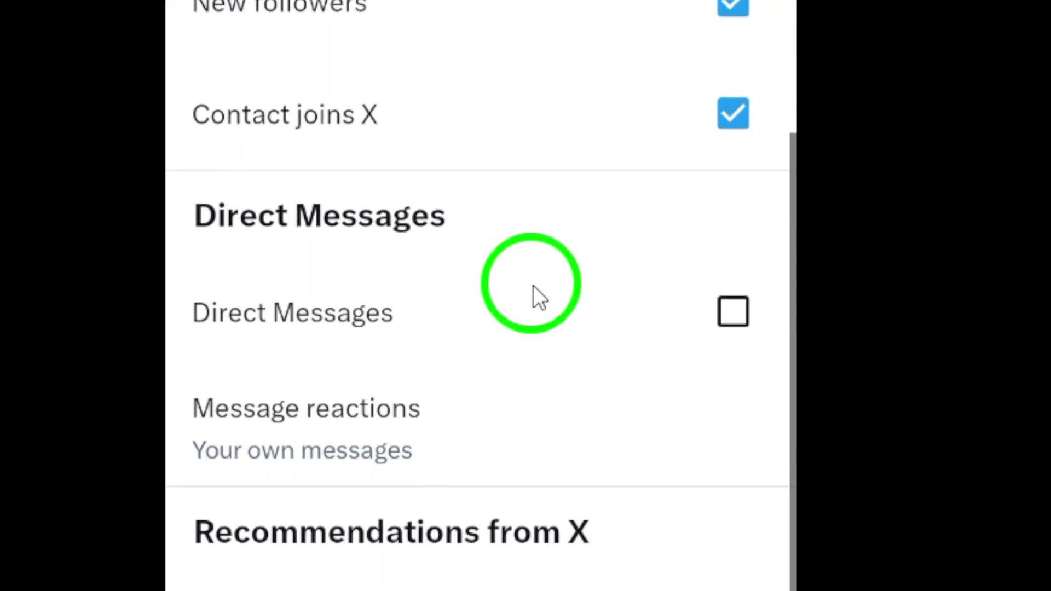
{"action": "scroll", "coordinate": [479, 283], "scroll_direction": "down", "scroll_amount": 1}
{"action": "scroll", "coordinate": [474, 256], "scroll_direction": "down", "scroll_amount": 1}
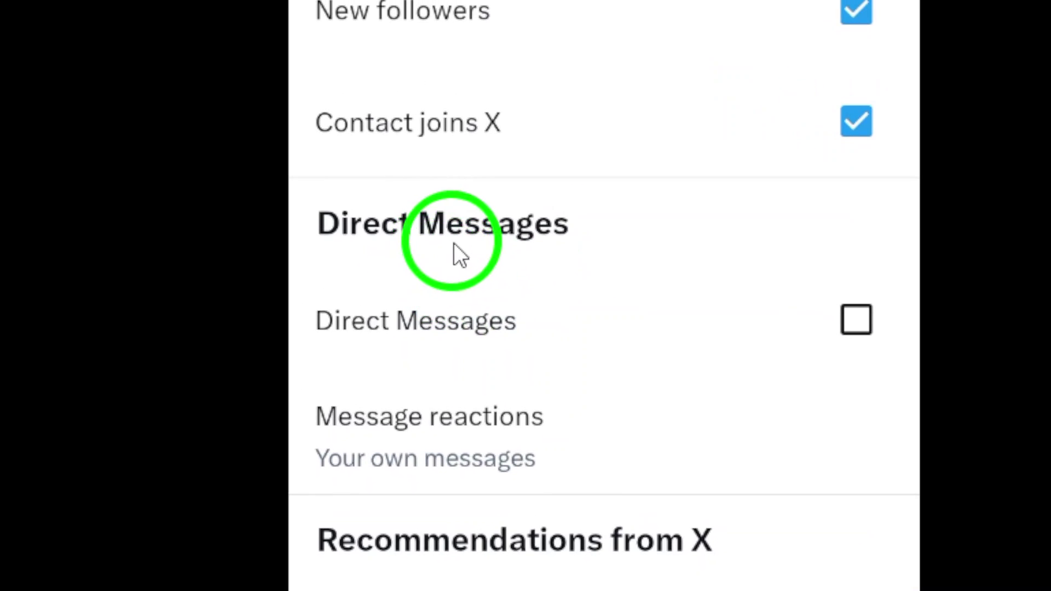